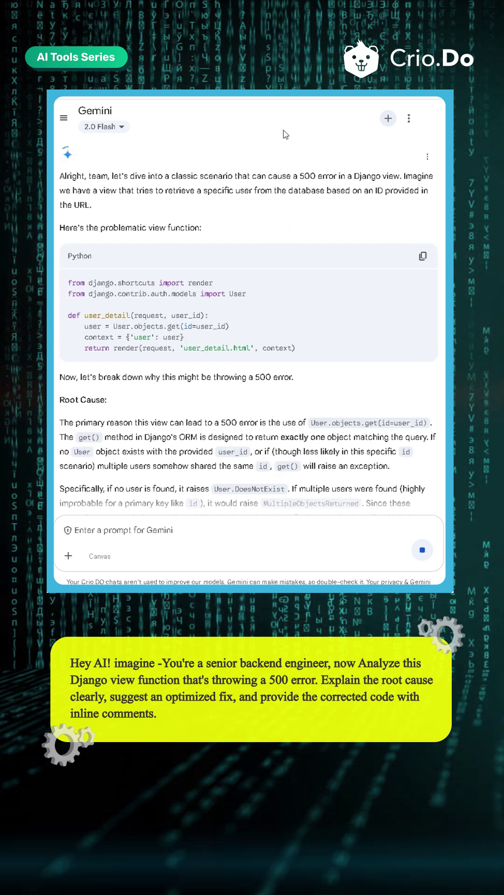
{"action": "scroll", "coordinate": [312, 261], "scroll_direction": "down", "scroll_amount": 8}
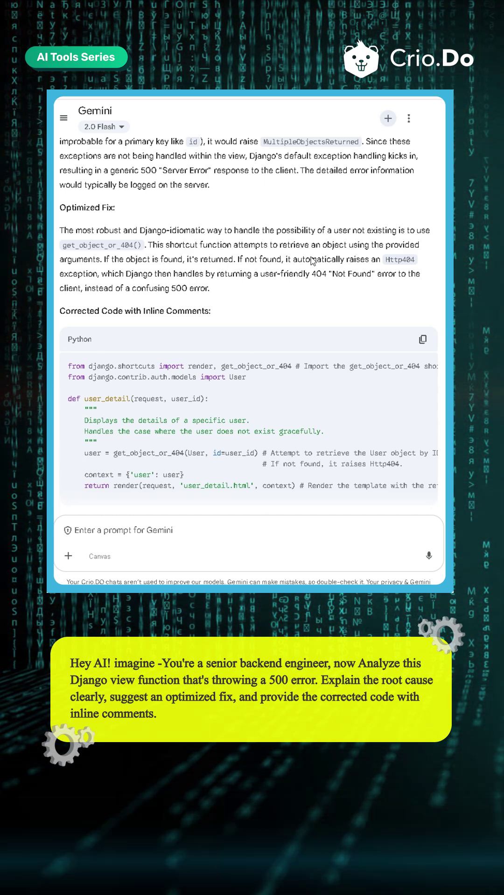
{"action": "scroll", "coordinate": [312, 261], "scroll_direction": "down", "scroll_amount": 2}
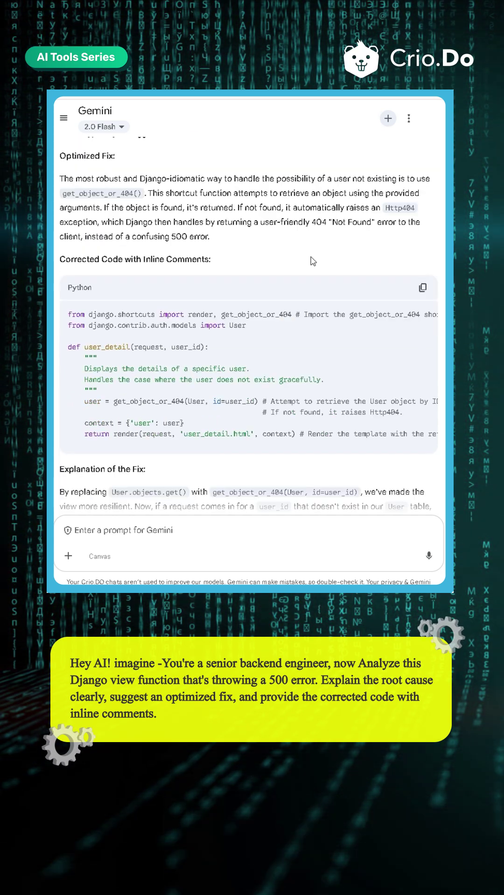
{"action": "scroll", "coordinate": [312, 260], "scroll_direction": "up", "scroll_amount": 2}
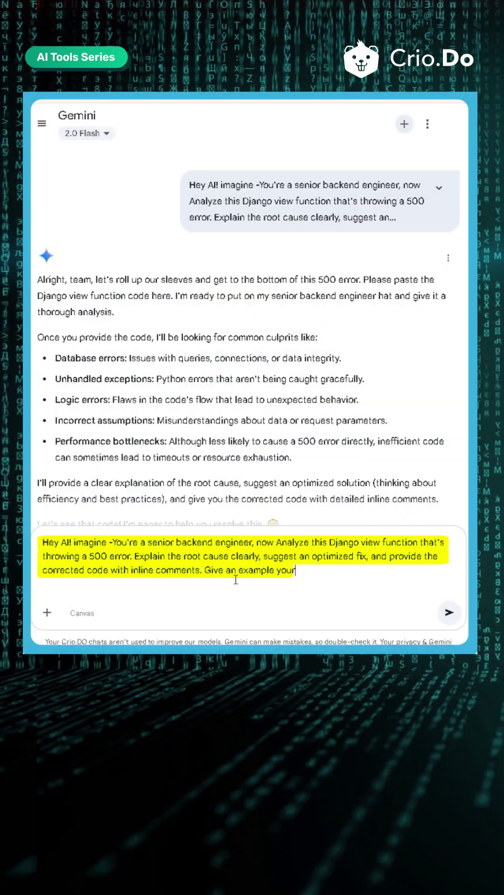
- Submit the senior-engineer Django 500-error prompt to Gemini for an answer
{"action": "key", "text": "Return"}
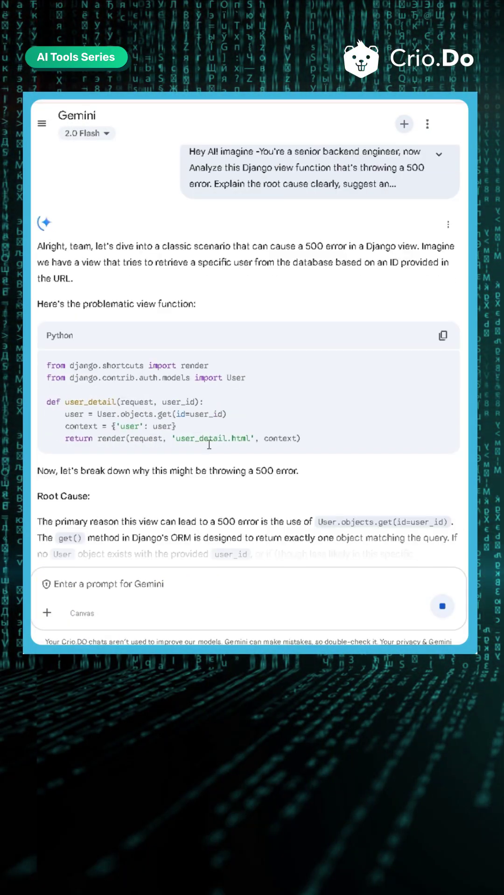